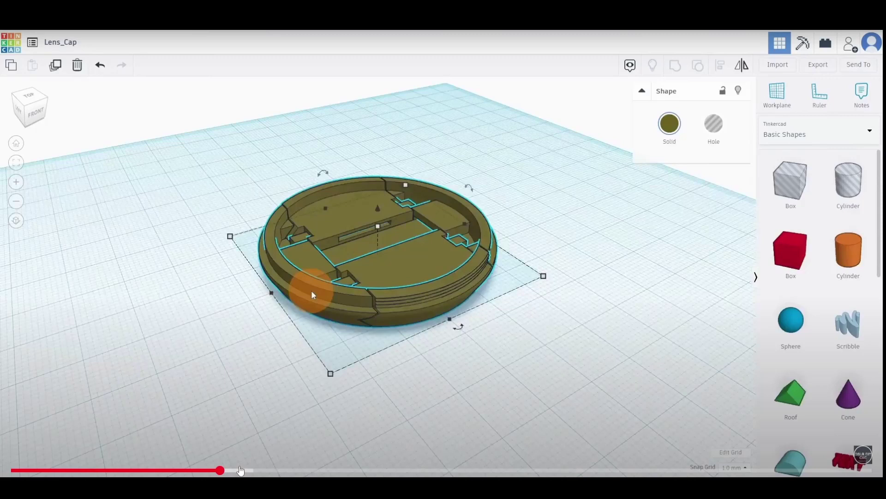
pyautogui.moveTo(241, 470); pyautogui.dragTo(297, 470)
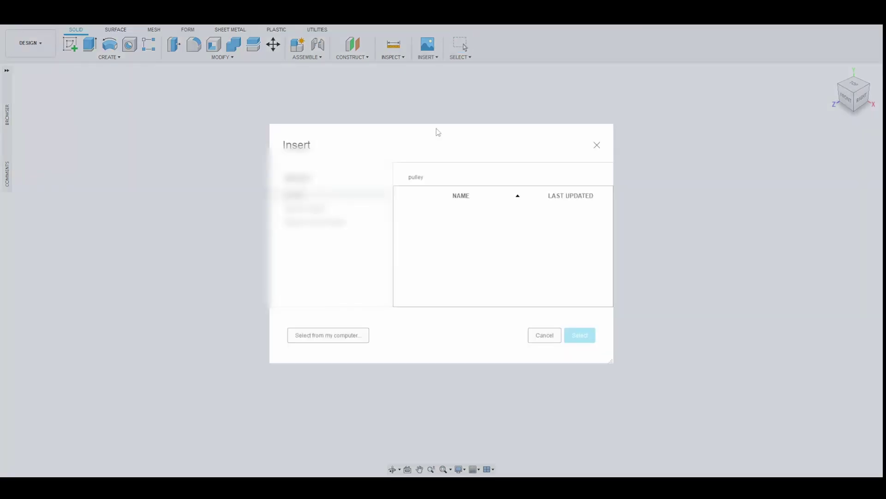
# Insert the 58mm_cap_body mesh file from the computer into the design
pyautogui.click(320, 335)
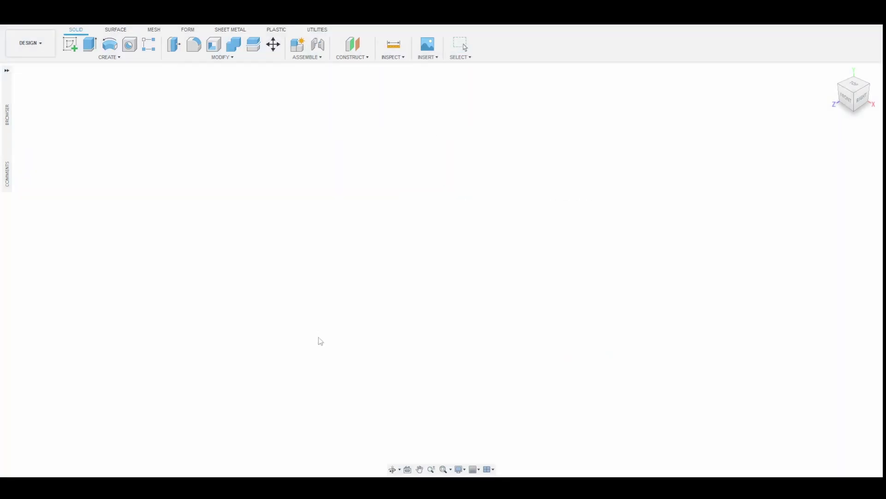
pyautogui.click(139, 116)
pyautogui.click(568, 381)
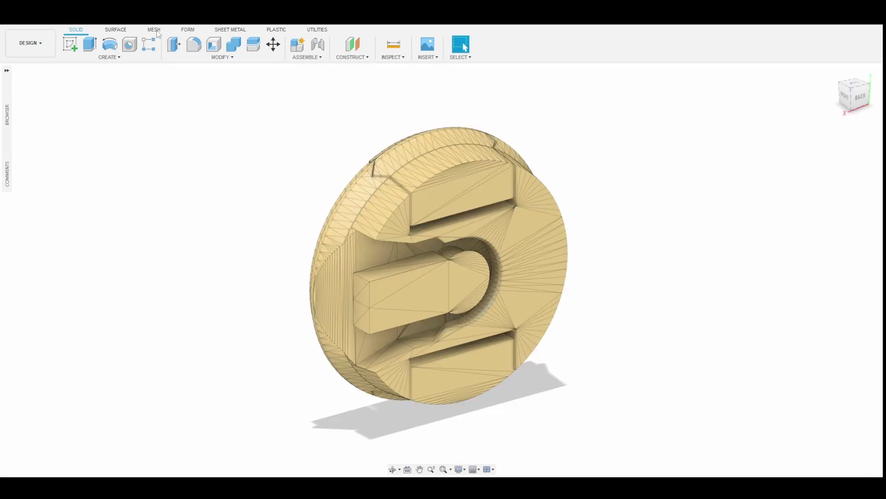
# Convert the imported cap mesh body into a solid body
pyautogui.click(155, 30)
pyautogui.click(264, 58)
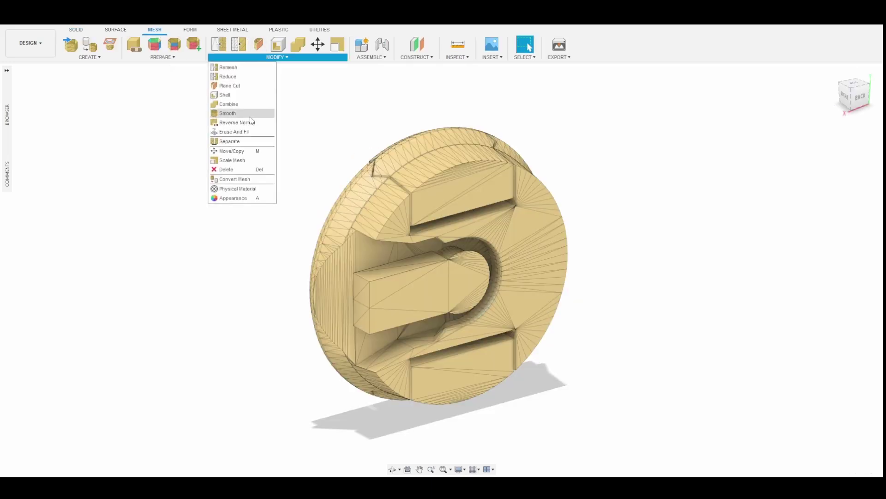
pyautogui.click(234, 179)
pyautogui.click(511, 251)
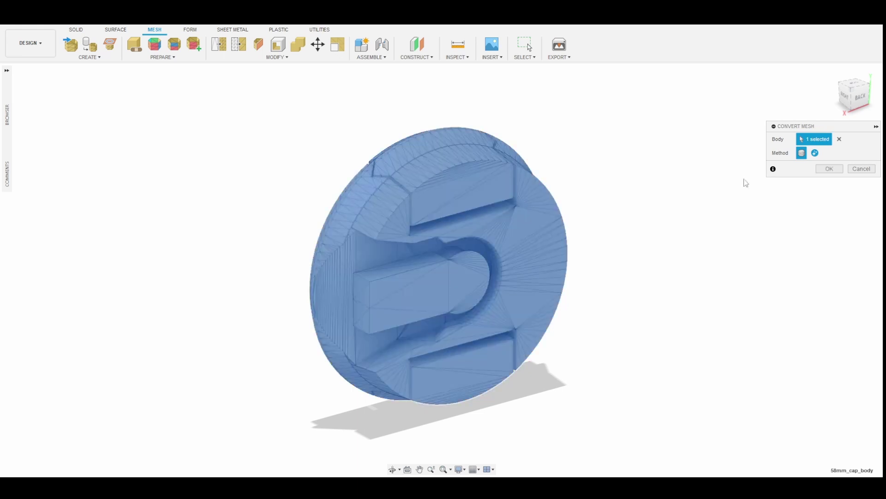
pyautogui.click(822, 169)
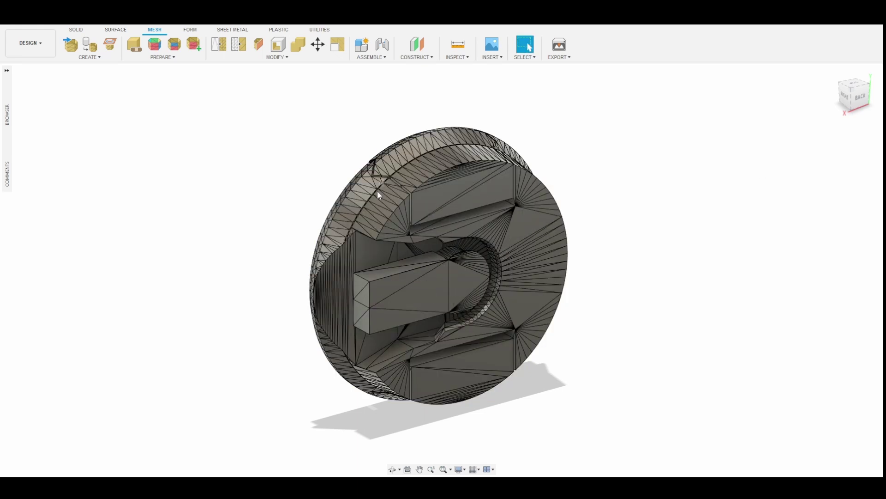
# Create a sketch on the large flat outer face of the converted cap
pyautogui.click(526, 233)
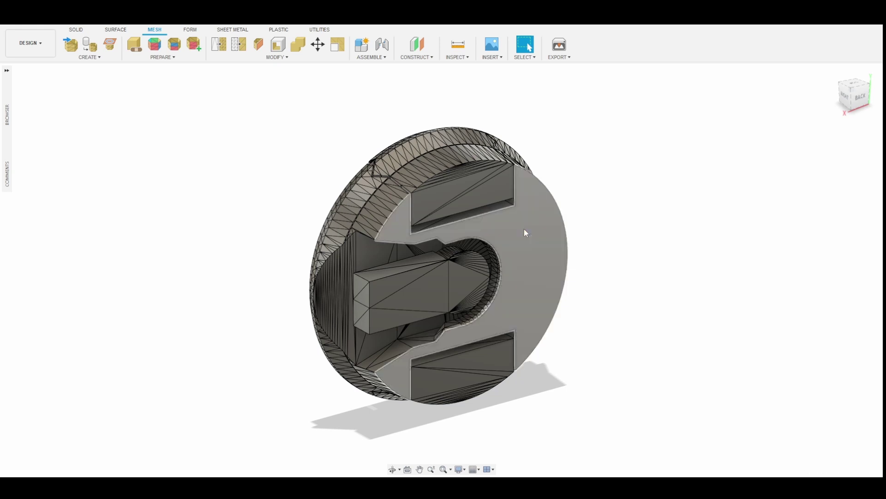
pyautogui.click(537, 276)
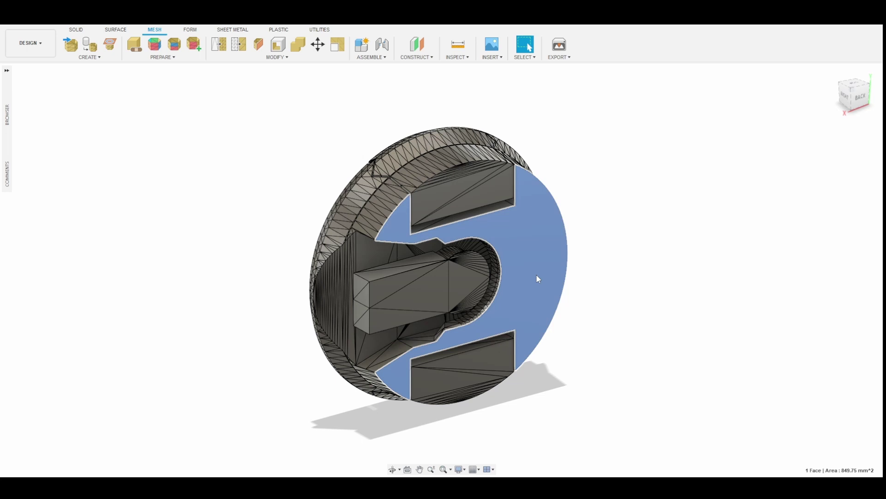
pyautogui.click(76, 30)
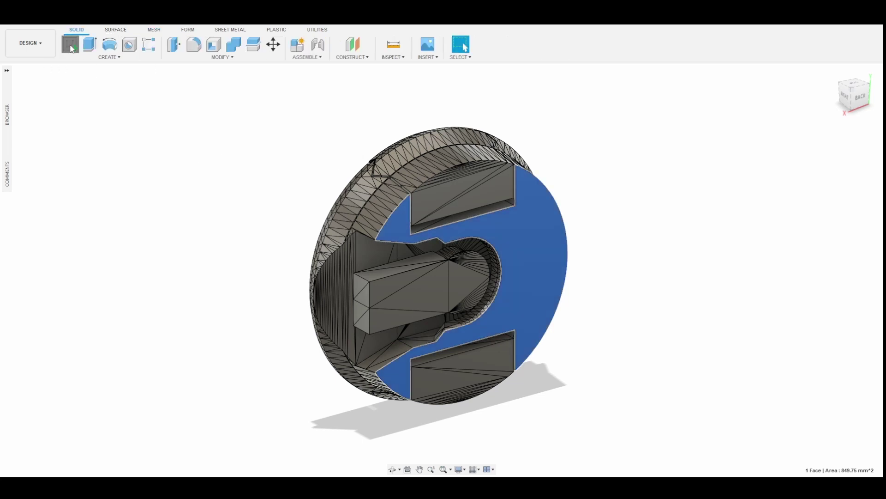
pyautogui.click(70, 46)
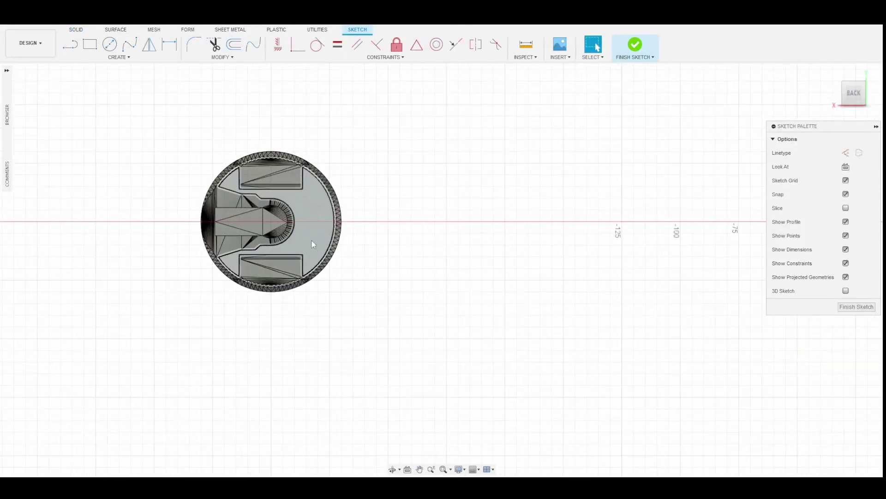
# Add the sketch text 9 in bold Century on the flat area beside the rounded end of the U-shaped recess
pyautogui.scroll(3, 311, 240)
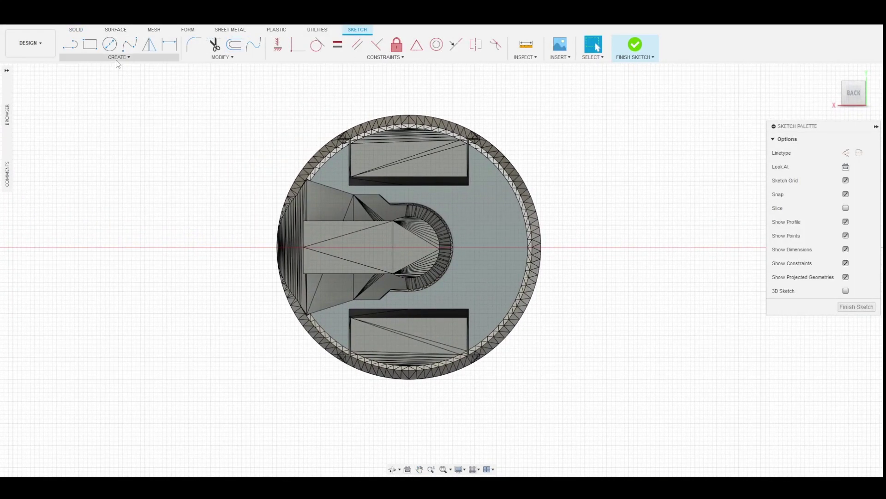
pyautogui.click(118, 58)
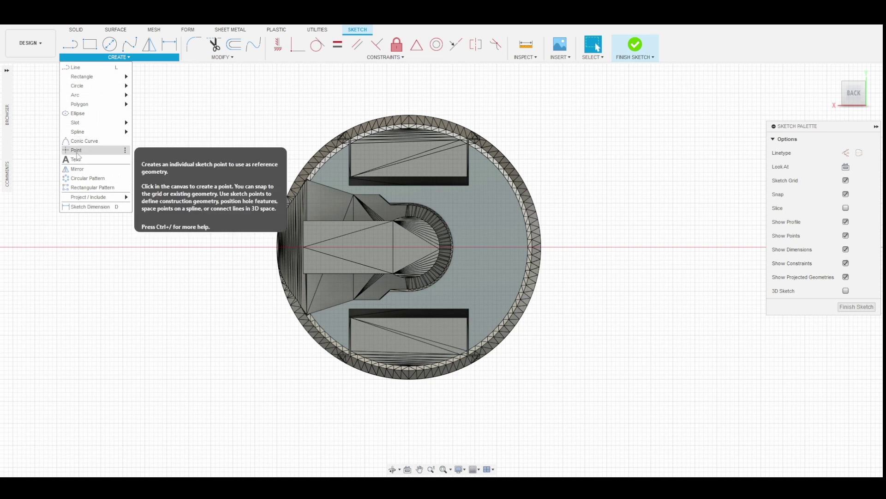
pyautogui.click(76, 159)
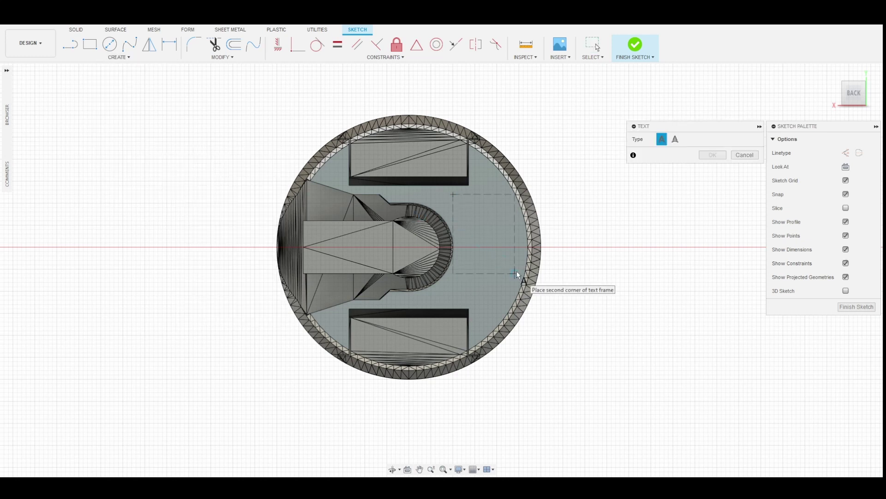
pyautogui.click(517, 292)
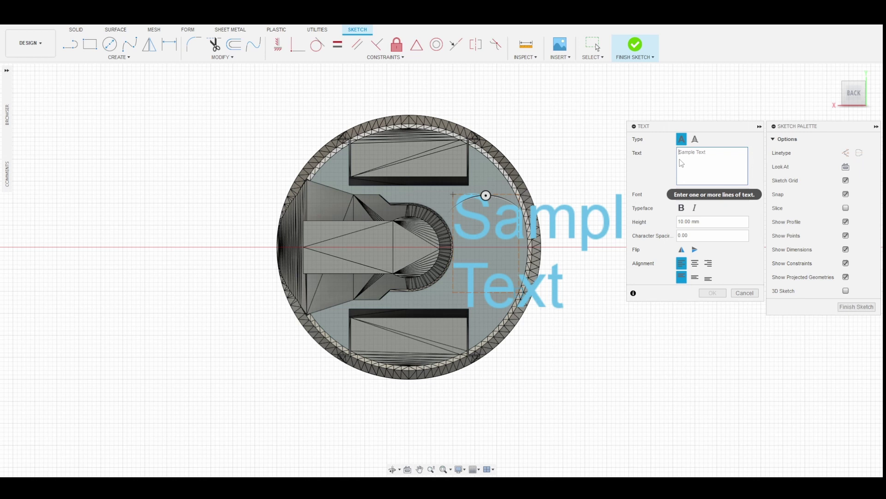
pyautogui.write('9')
pyautogui.click(712, 194)
pyautogui.click(702, 287)
pyautogui.click(682, 208)
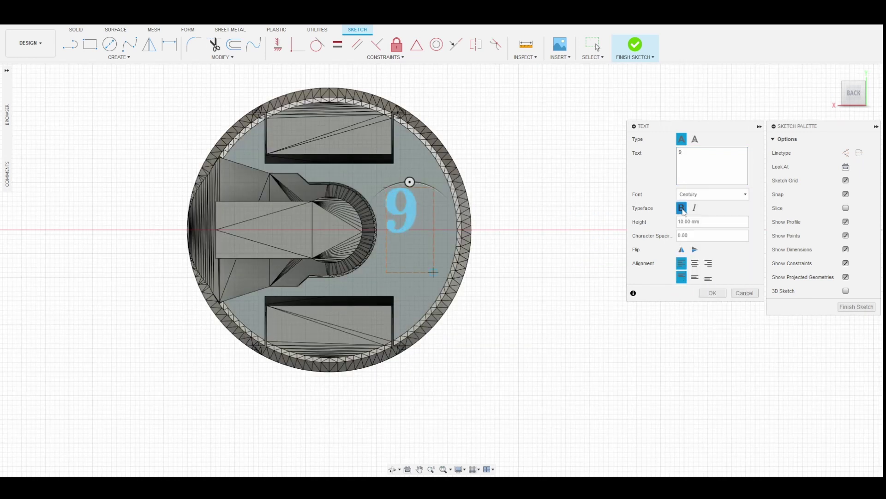
pyautogui.click(712, 293)
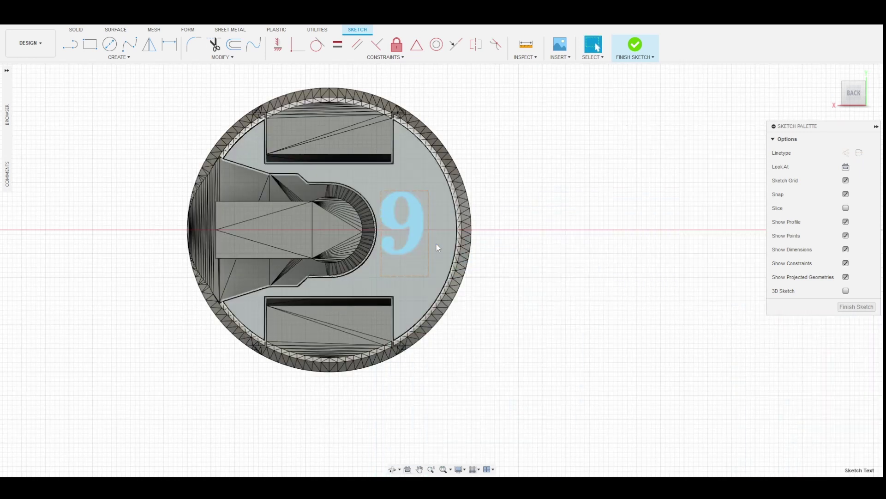
# Add a smaller sketch text 0 directly after the 9, close to the face's outer edge, and finish the sketch
pyautogui.press('Return')
pyautogui.click(444, 232)
pyautogui.click(440, 183)
pyautogui.write('0')
pyautogui.click(713, 293)
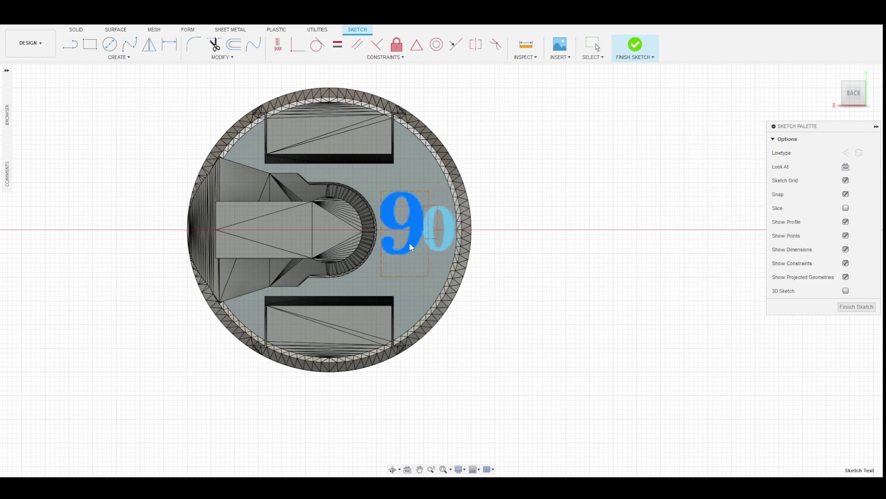
pyautogui.click(648, 61)
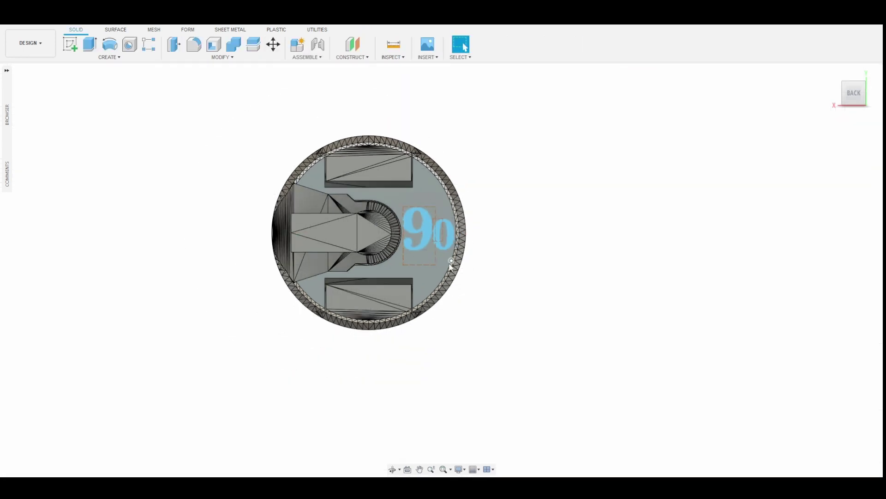
pyautogui.click(90, 44)
pyautogui.click(561, 57)
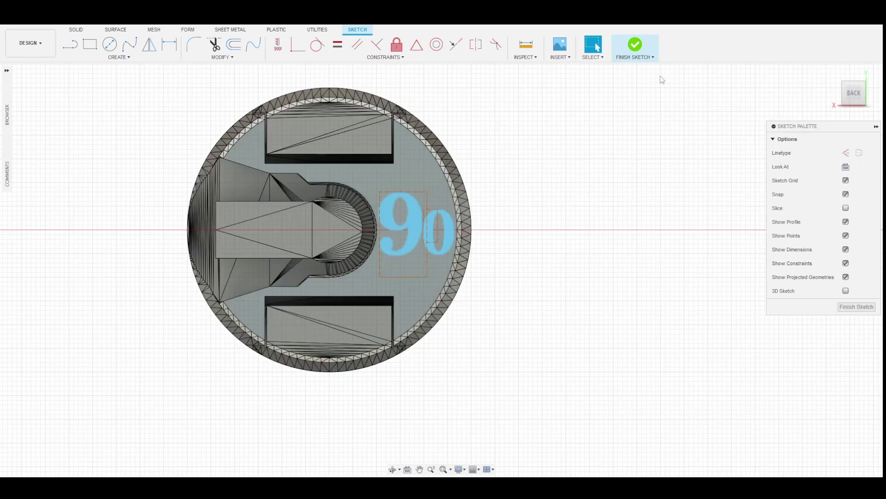
pyautogui.click(633, 44)
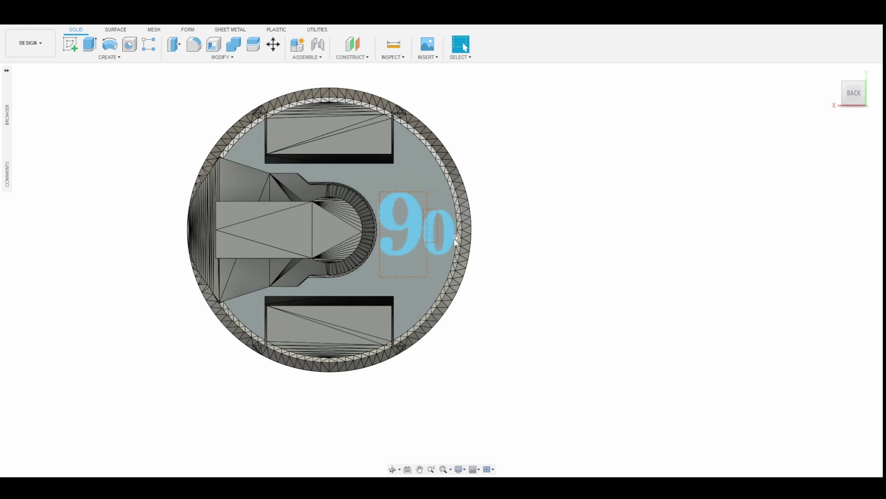
# Engrave the 9 and 0 text into the cap with a -0.6 mm Extrude set to Cut, excluding the surrounding face profile
pyautogui.press('e')
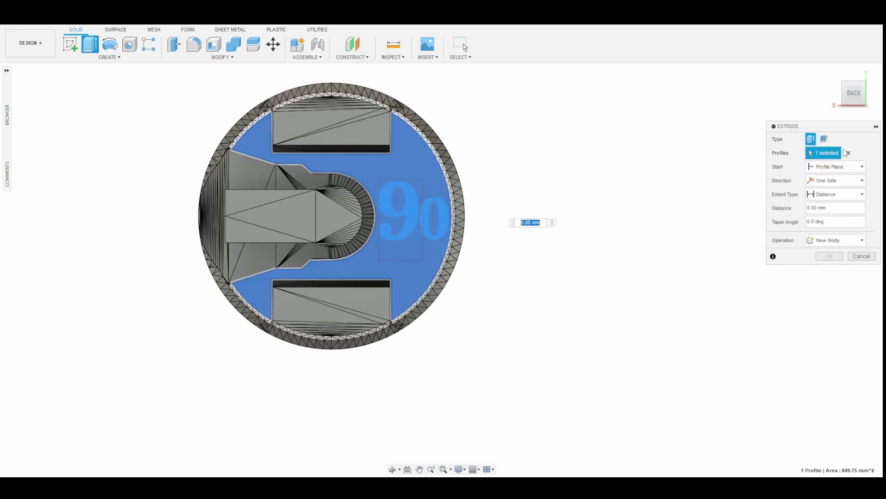
pyautogui.click(847, 152)
pyautogui.click(400, 211)
pyautogui.click(437, 211)
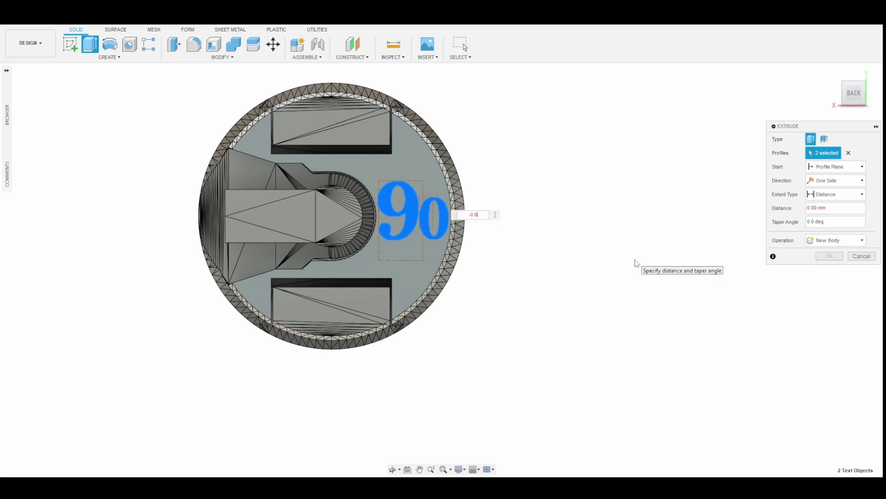
pyautogui.write('-0.6')
pyautogui.press('Return')
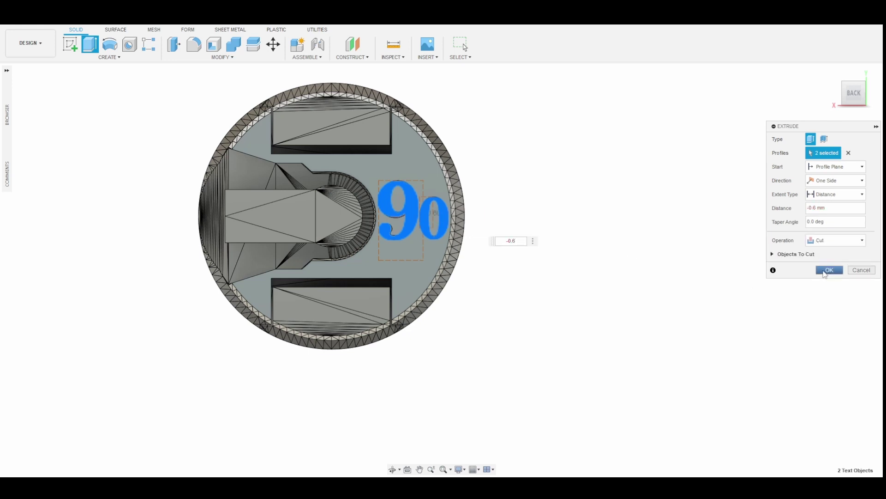
pyautogui.click(829, 270)
# Save the engraved cap as a binary STL mesh in millimetres named 58mm_cap in the computer's All_caps folder
pyautogui.keyDown('shift'); pyautogui.moveTo(524, 237); pyautogui.dragTo(406, 244, button='middle'); pyautogui.keyUp('shift')
pyautogui.scroll(5, 391, 247)
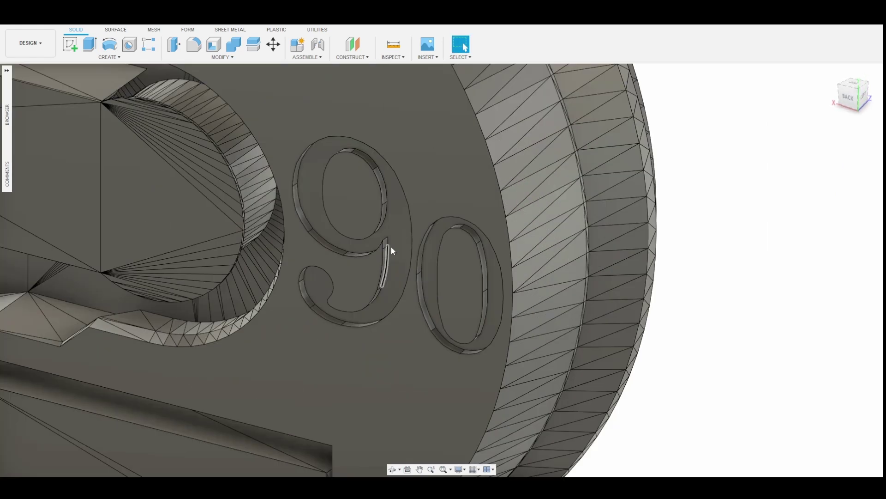
pyautogui.scroll(-5, 408, 284)
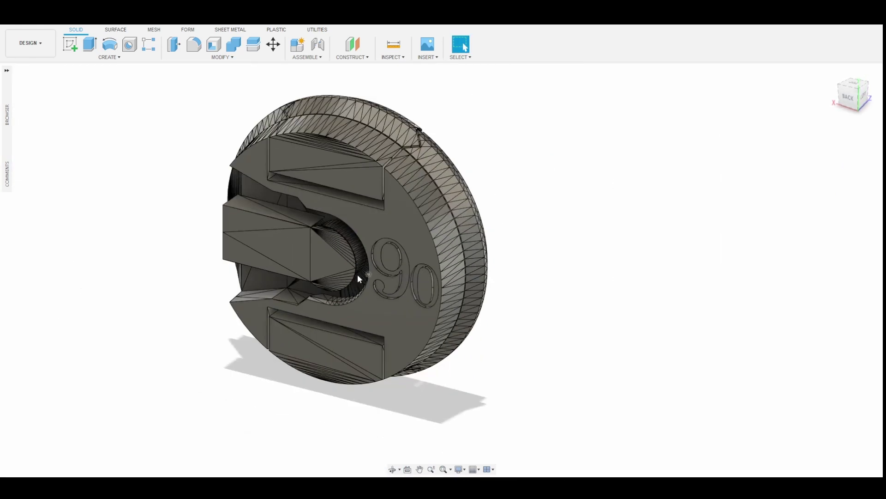
pyautogui.moveTo(359, 277); pyautogui.dragTo(451, 295, button='middle')
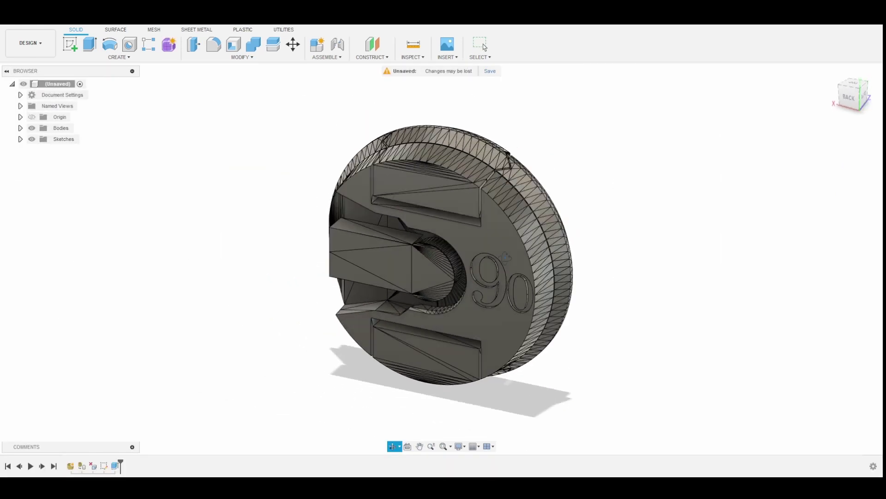
pyautogui.keyDown('shift'); pyautogui.moveTo(461, 259); pyautogui.dragTo(484, 248, button='middle'); pyautogui.keyUp('shift')
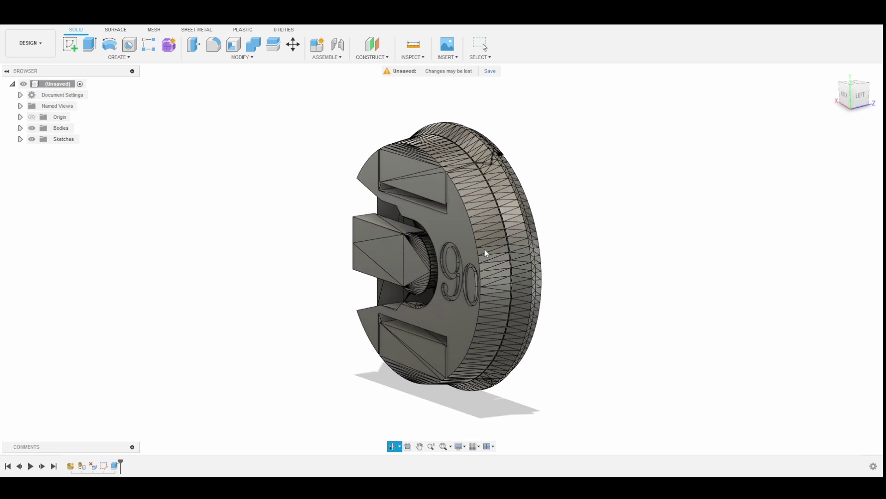
pyautogui.scroll(5, 452, 285)
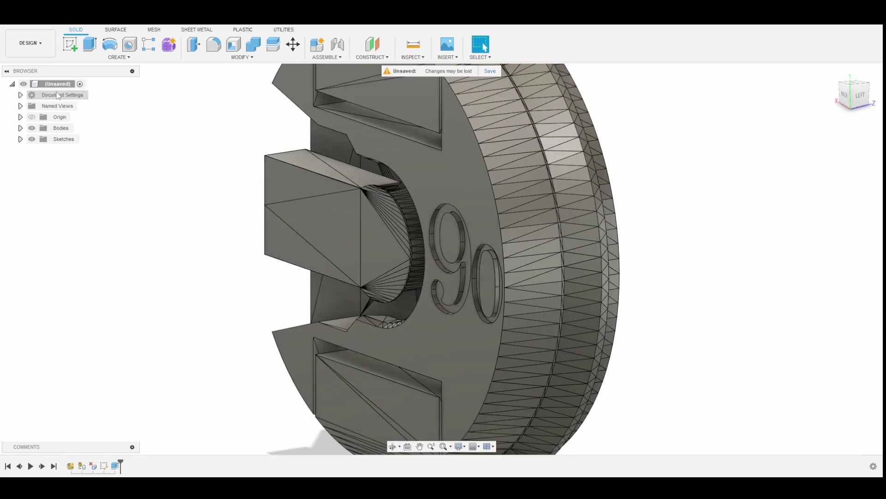
pyautogui.rightClick(44, 85)
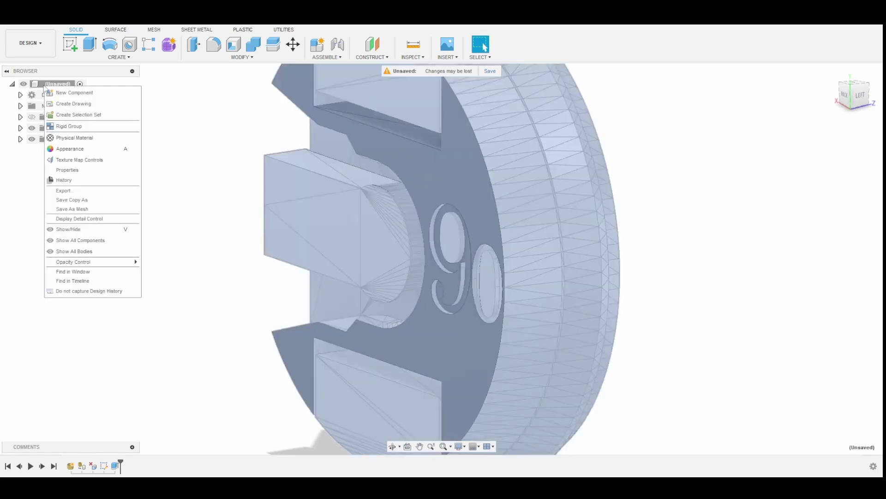
pyautogui.click(83, 210)
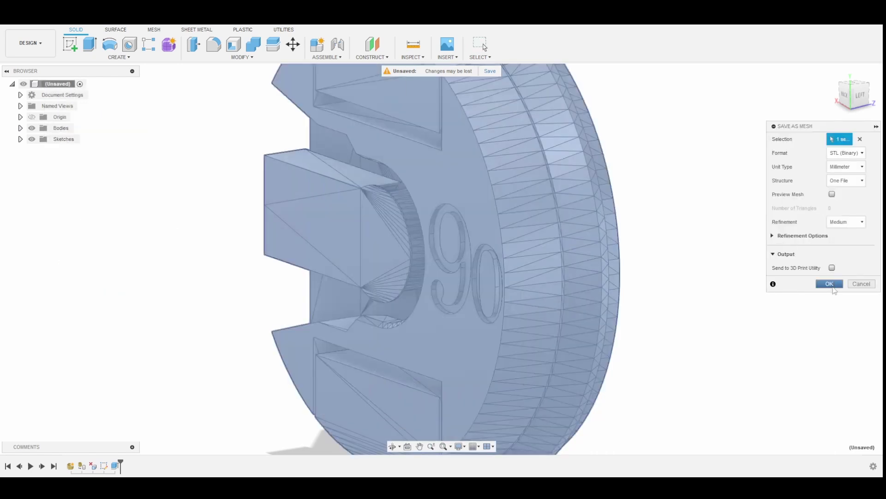
pyautogui.click(831, 286)
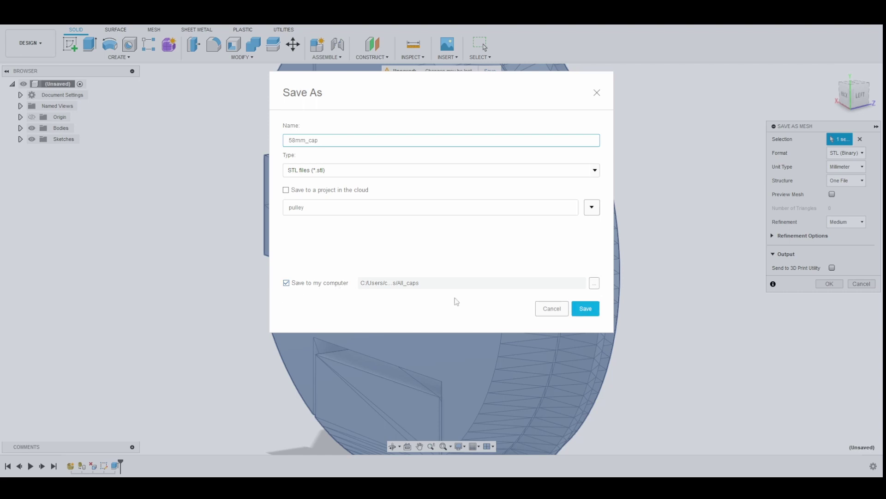
pyautogui.click(585, 308)
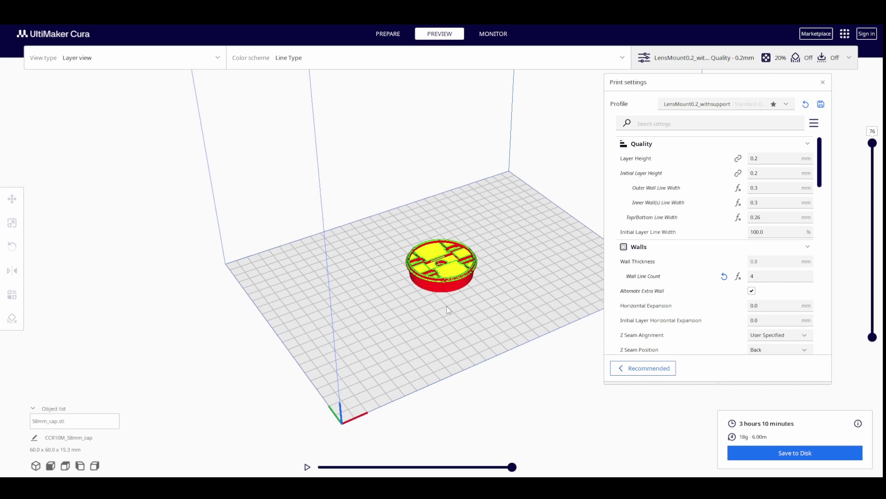
# In UltiMaker Cura, replace the model on the build plate with 58mm_cap.stl and inspect the engraved text on its underside
pyautogui.click(434, 283)
pyautogui.press('Delete')
pyautogui.click(36, 57)
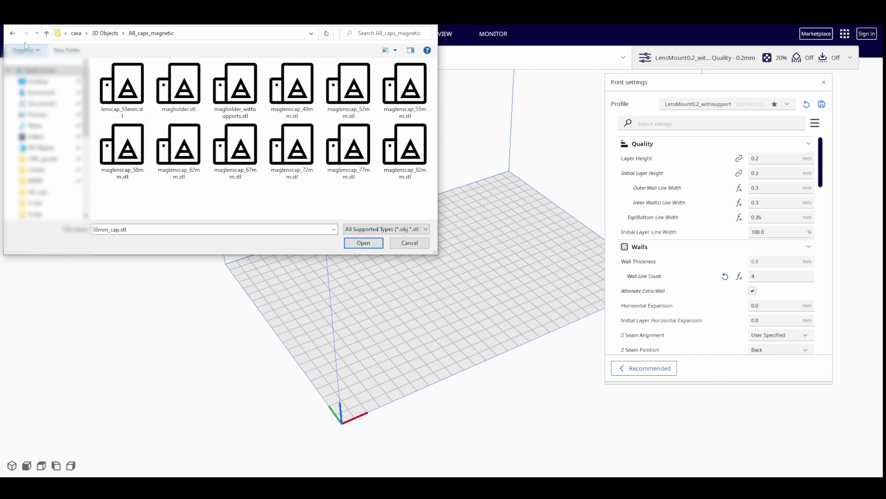
pyautogui.press('Return')
pyautogui.moveTo(452, 302); pyautogui.dragTo(452, 220, button='right')
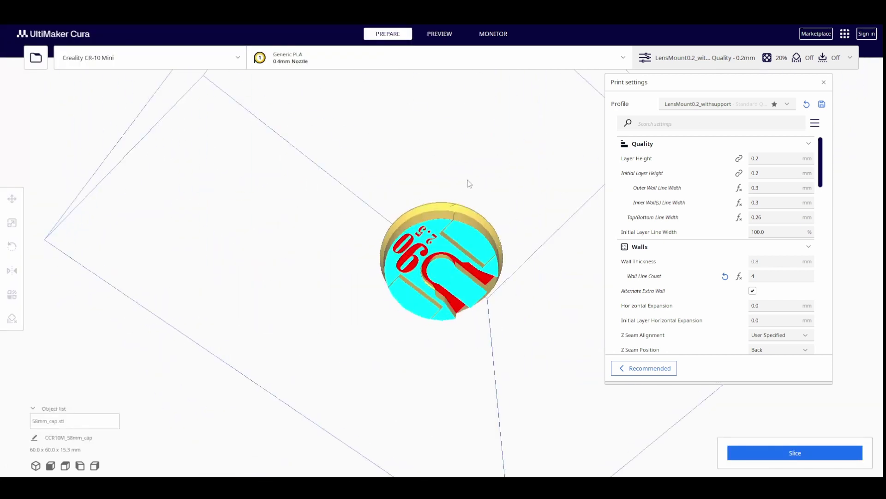
pyautogui.scroll(3, 424, 261)
pyautogui.scroll(-5, 414, 251)
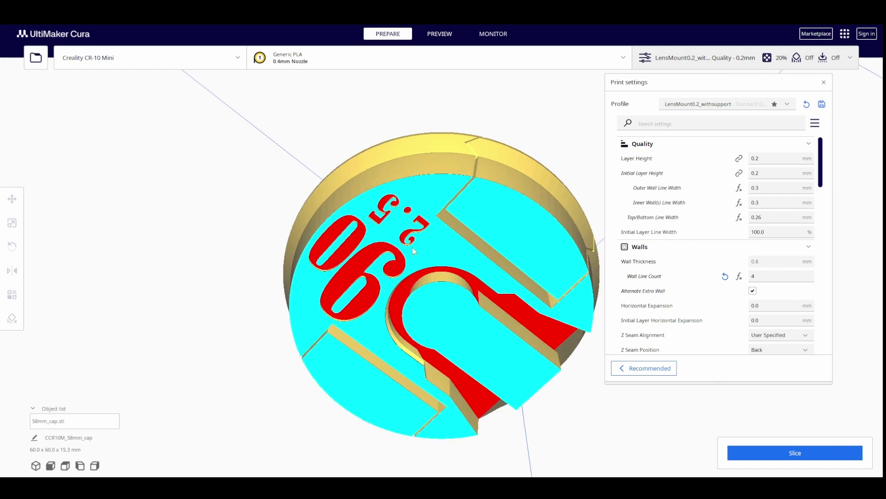
# Slice the lens cap with the current print settings and show its layer preview
pyautogui.moveTo(411, 259); pyautogui.dragTo(402, 353, button='right')
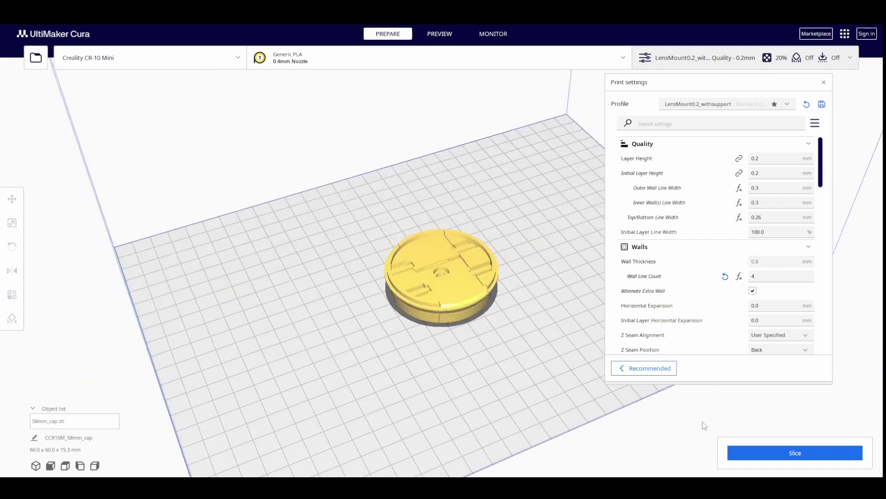
pyautogui.click(795, 452)
pyautogui.scroll(3, 825, 401)
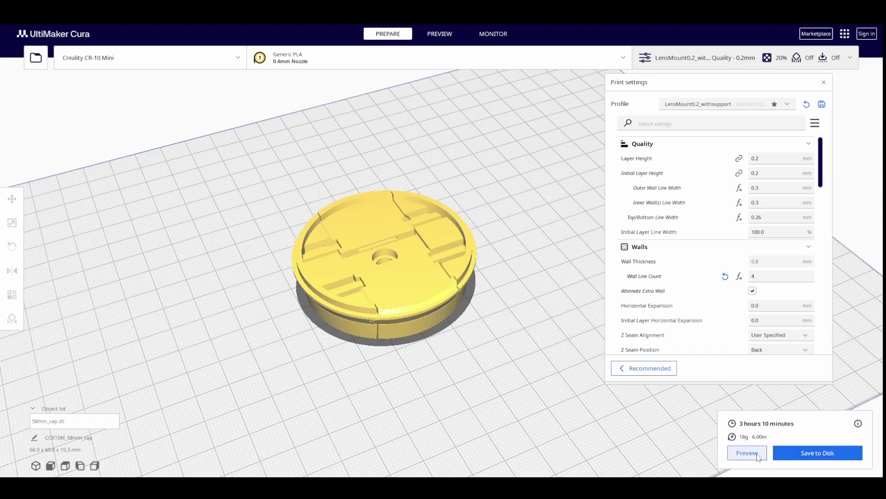
pyautogui.click(753, 453)
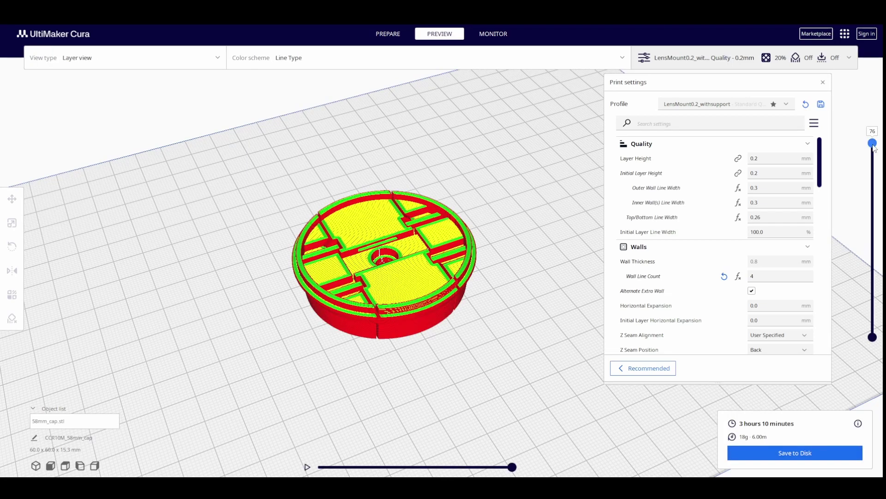
# Examine the engraved text in the layer preview at layer 1 and at layer 4
pyautogui.moveTo(874, 146); pyautogui.dragTo(868, 342)
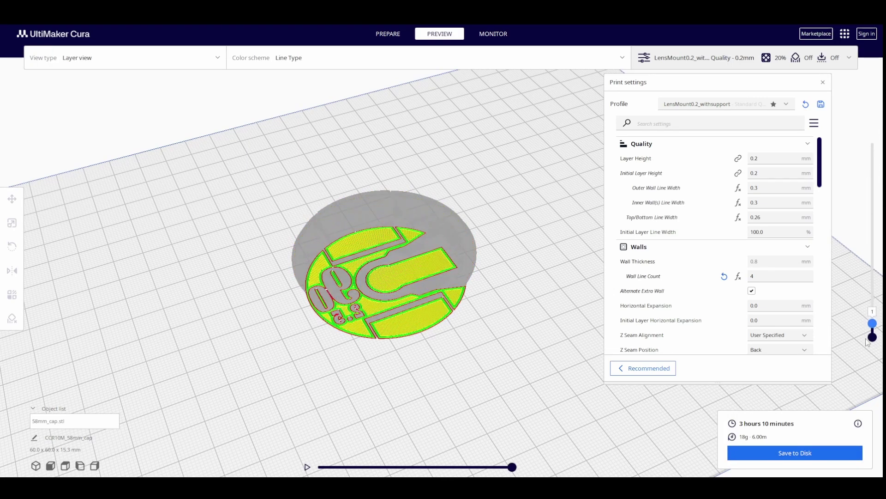
pyautogui.scroll(4, 419, 350)
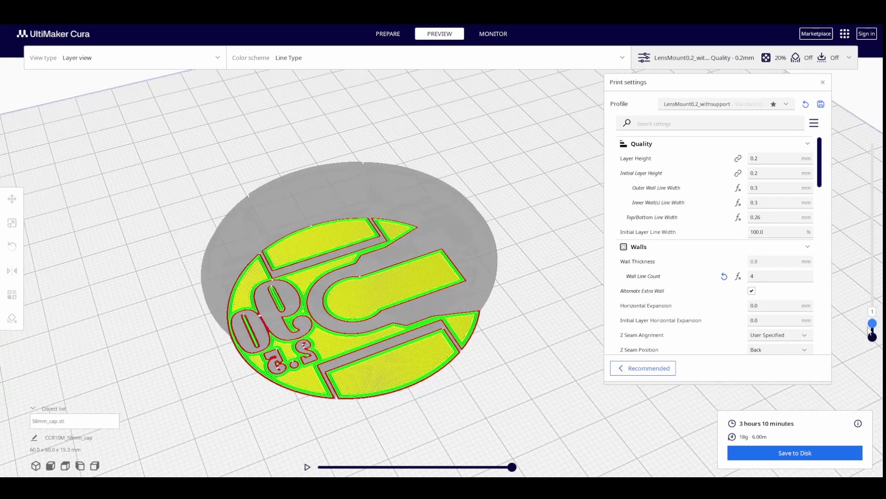
pyautogui.moveTo(872, 325); pyautogui.dragTo(872, 316)
# Add a Filament Change post-processing script and set its layer to 4
pyautogui.click(111, 18)
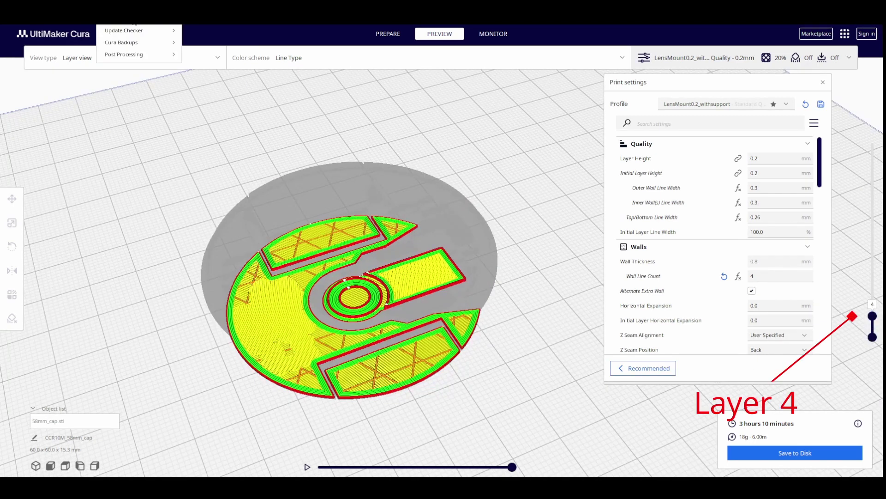
pyautogui.click(192, 59)
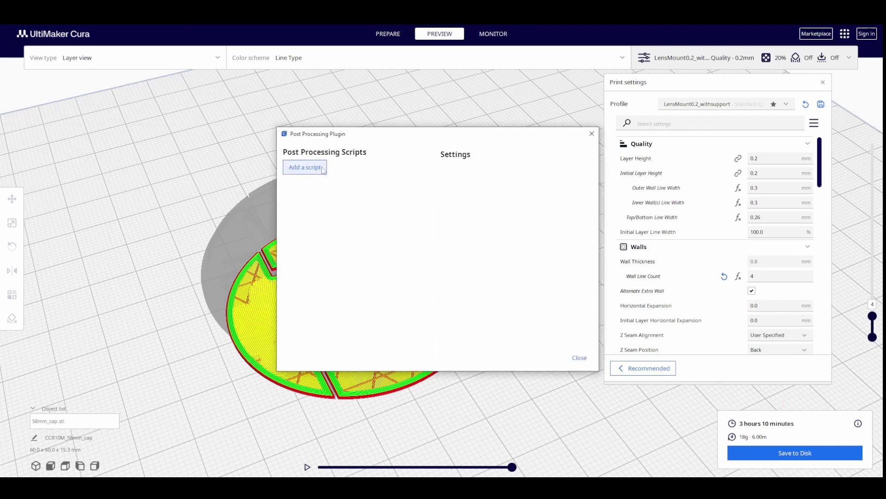
pyautogui.click(317, 171)
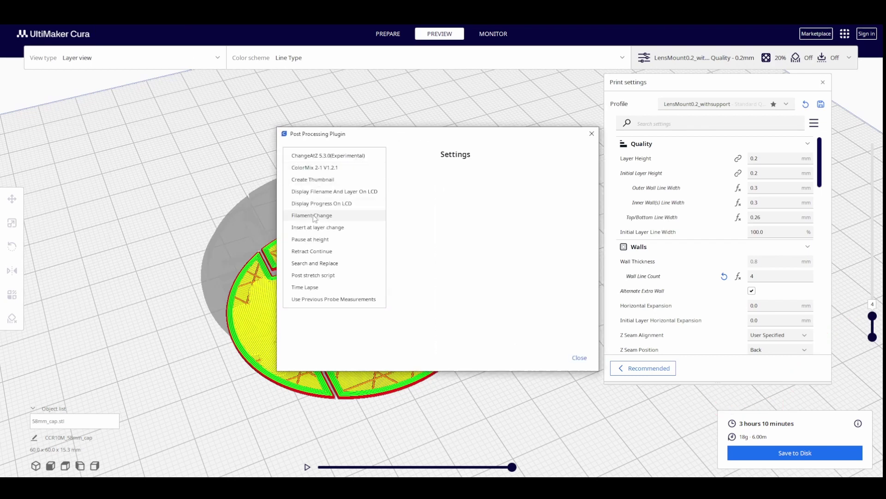
pyautogui.click(315, 216)
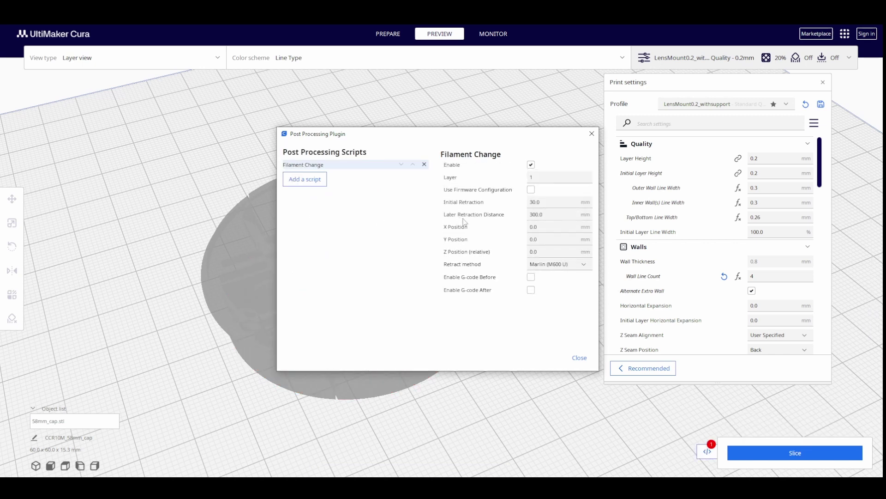
pyautogui.press('Tab')
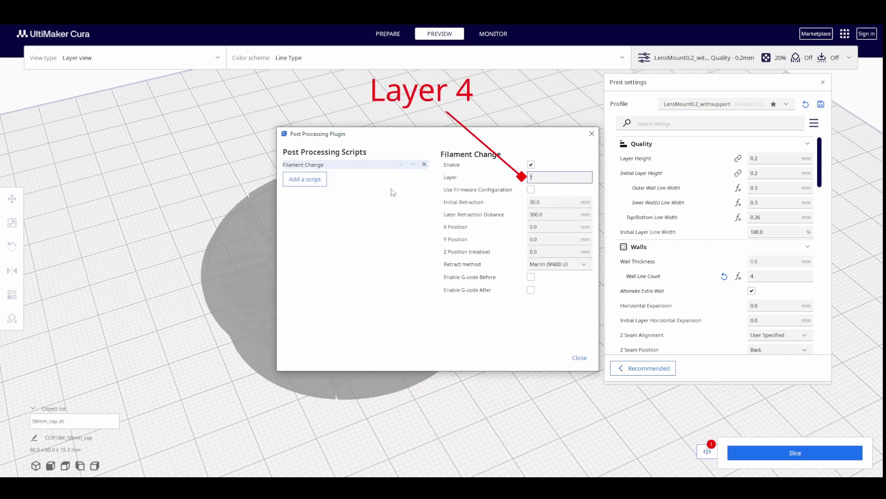
# Add a second Filament Change script set to layer 7 and close the post-processing settings
pyautogui.click(304, 179)
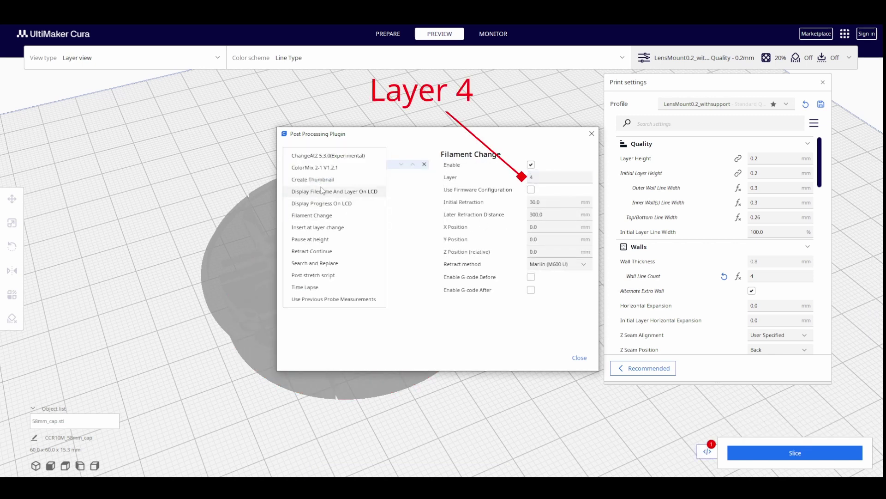
pyautogui.click(316, 217)
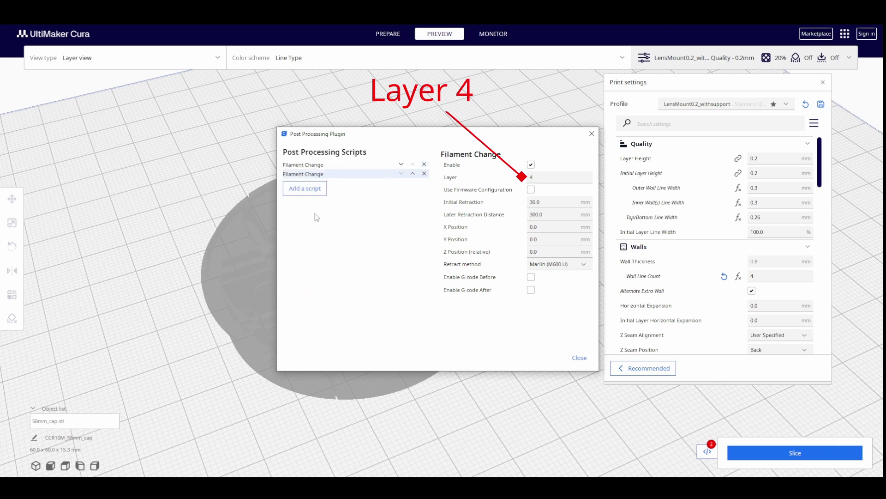
pyautogui.click(547, 180)
pyautogui.press('BackSpace')
pyautogui.write('7')
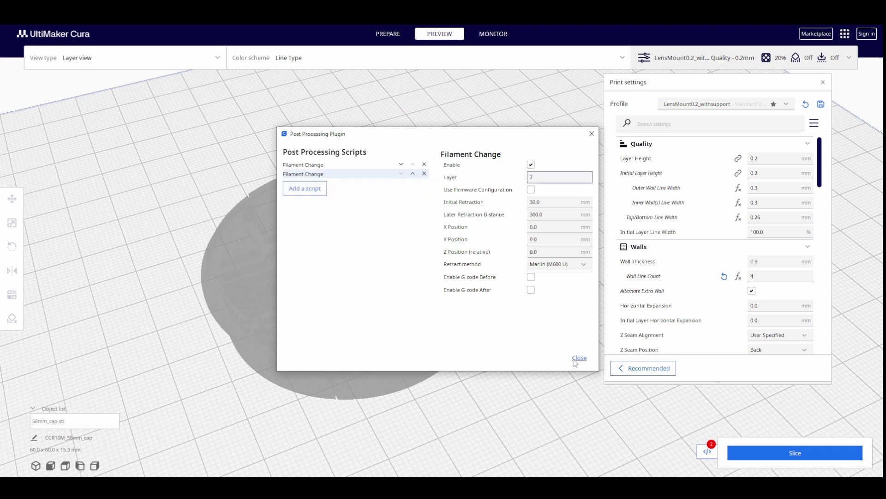
pyautogui.click(579, 358)
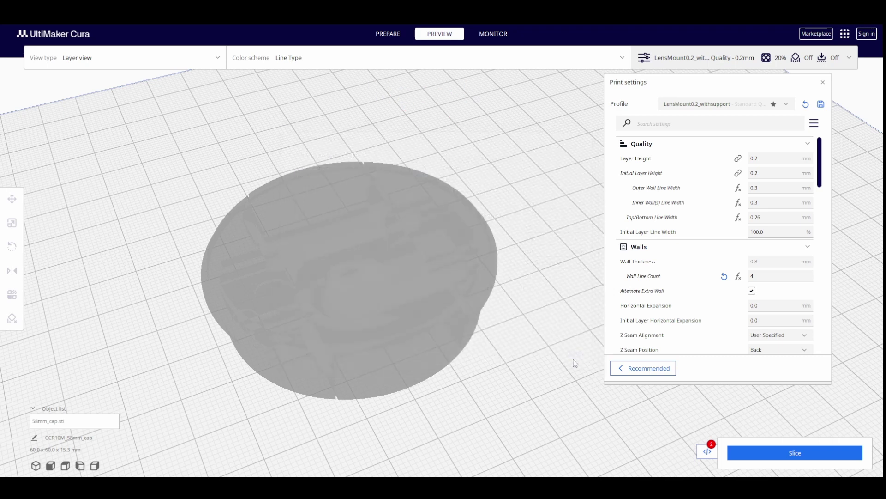
# Slice the cap again with both filament changes and start saving the G-code file to disk
pyautogui.click(761, 457)
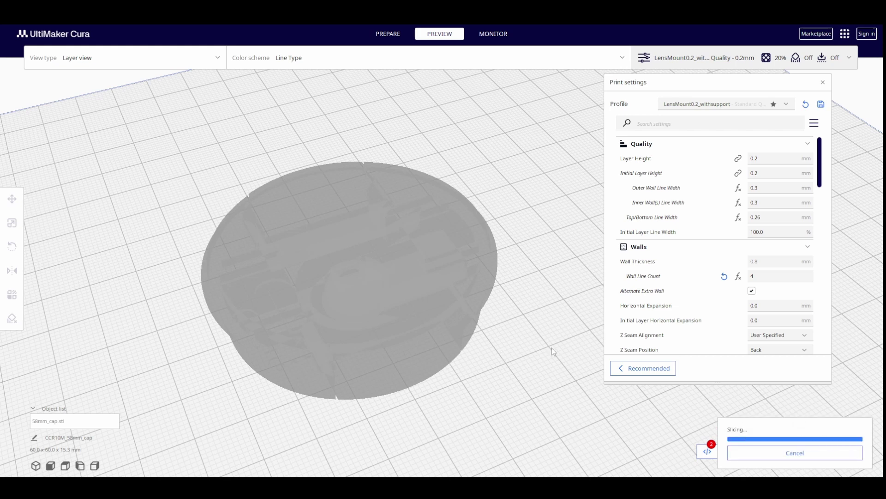
pyautogui.click(772, 451)
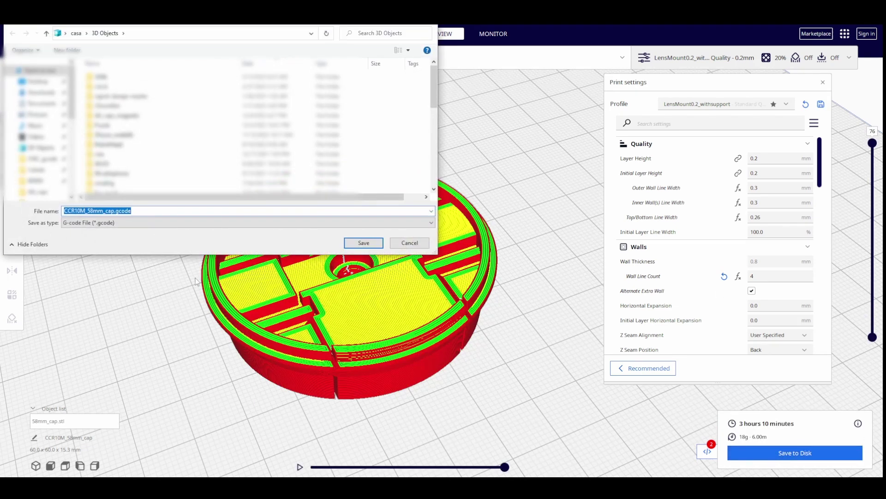